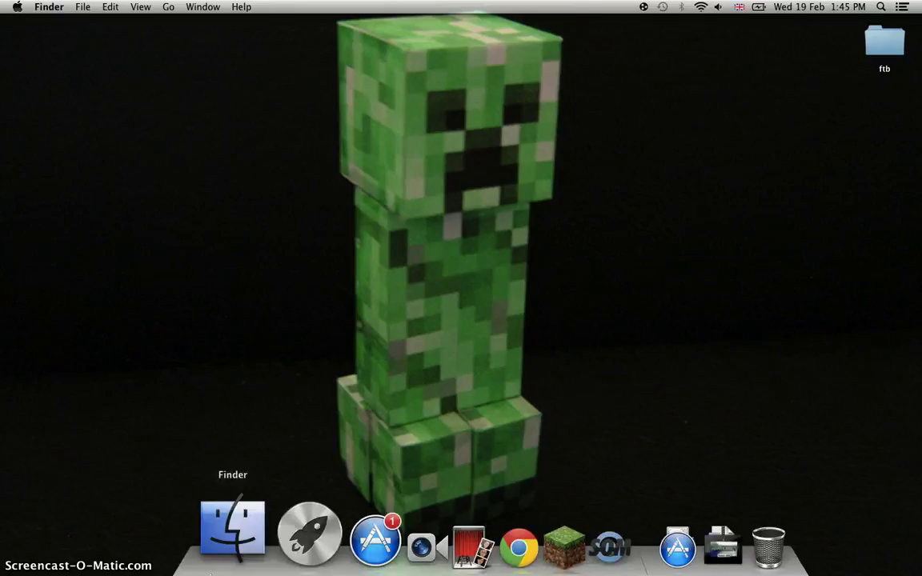
# Check this Mac's processor and memory details in About This Mac, then close it
pyautogui.click(16, 7)
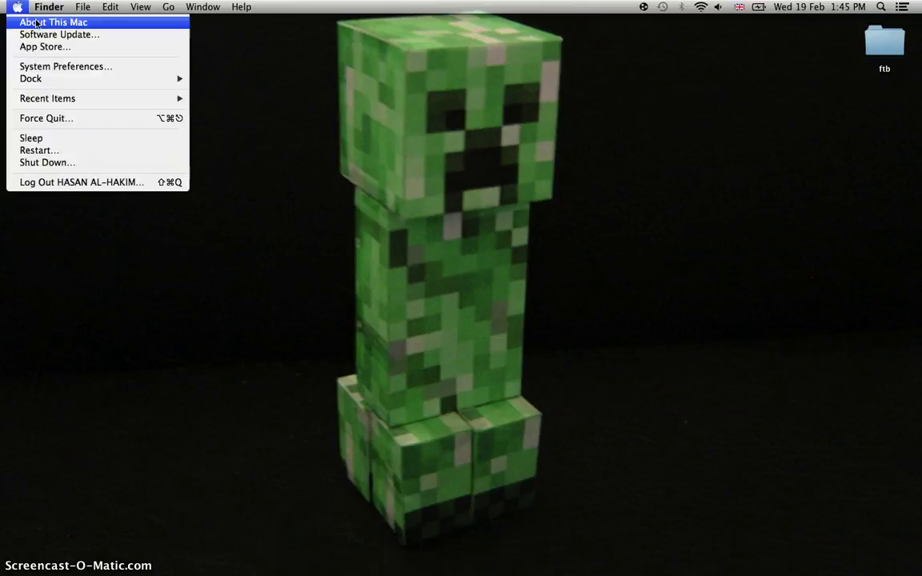
pyautogui.click(33, 21)
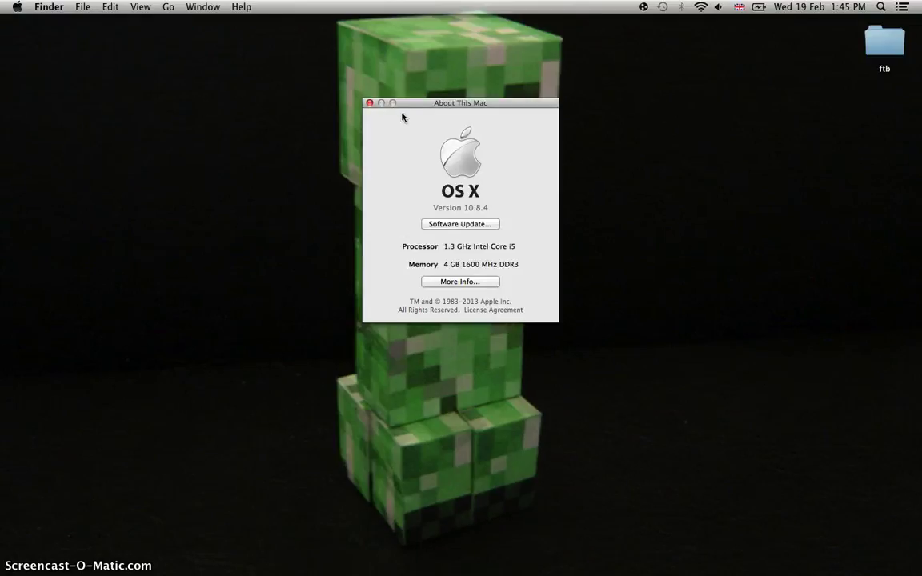
pyautogui.click(369, 105)
# Open a Finder window on Applications and bring up the Minecraft app's actions menu
pyautogui.moveTo(124, 570)
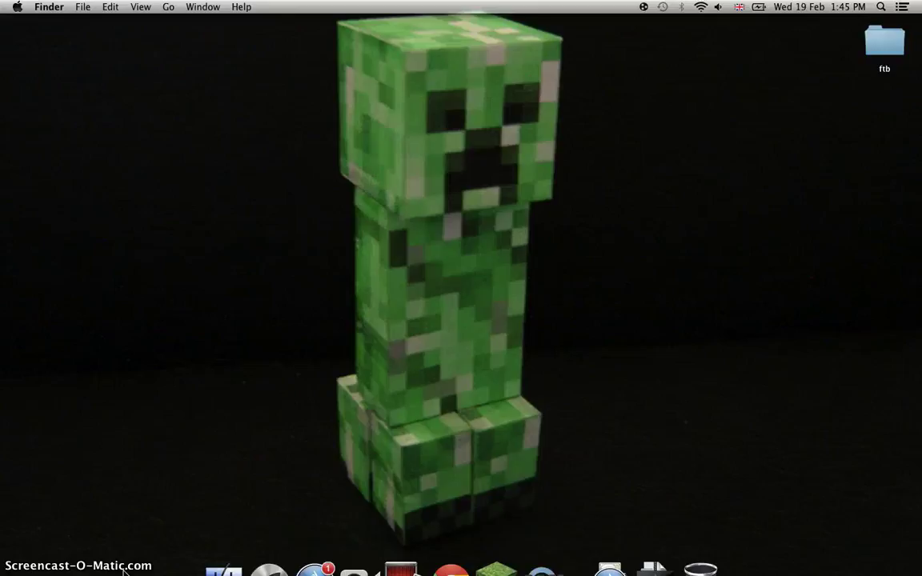
pyautogui.click(213, 524)
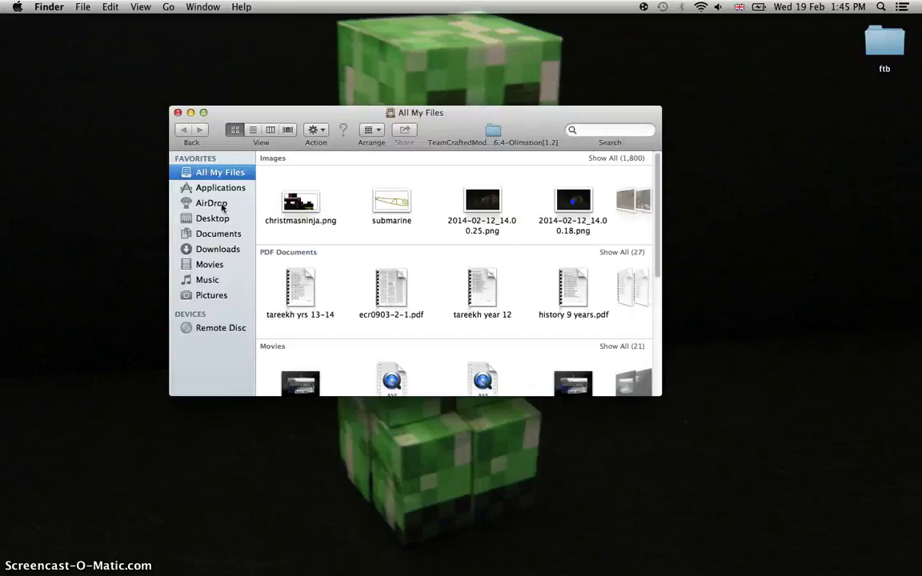
pyautogui.click(224, 183)
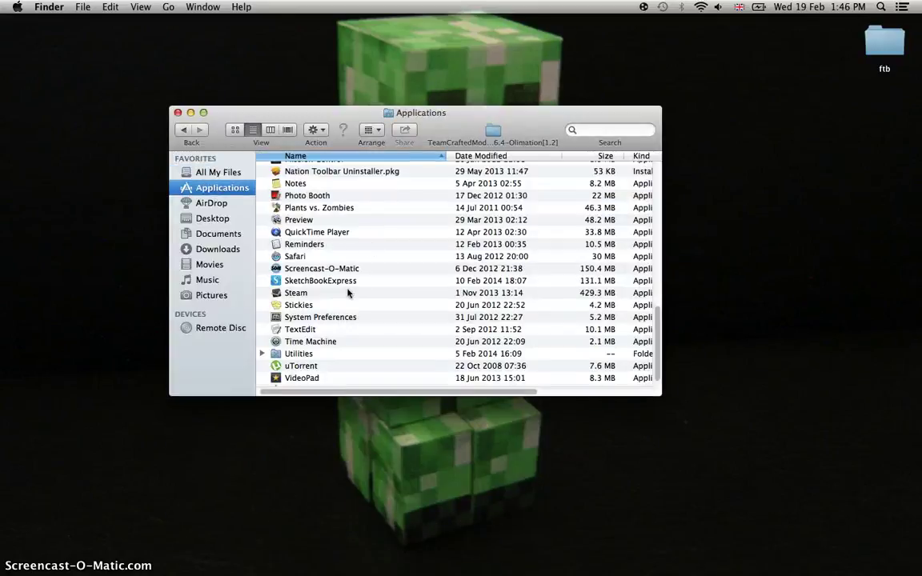
pyautogui.scroll(5, 348, 294)
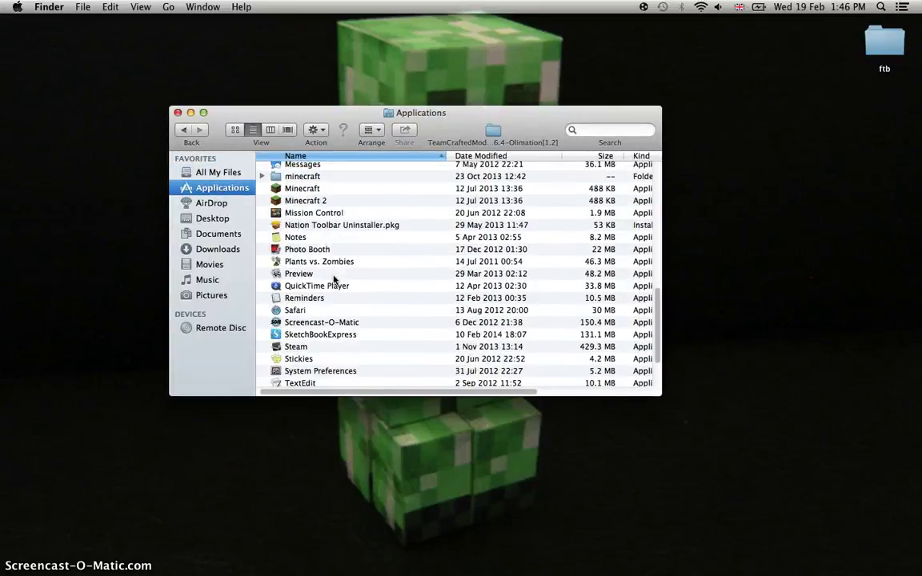
pyautogui.click(308, 204)
pyautogui.rightClick(308, 204)
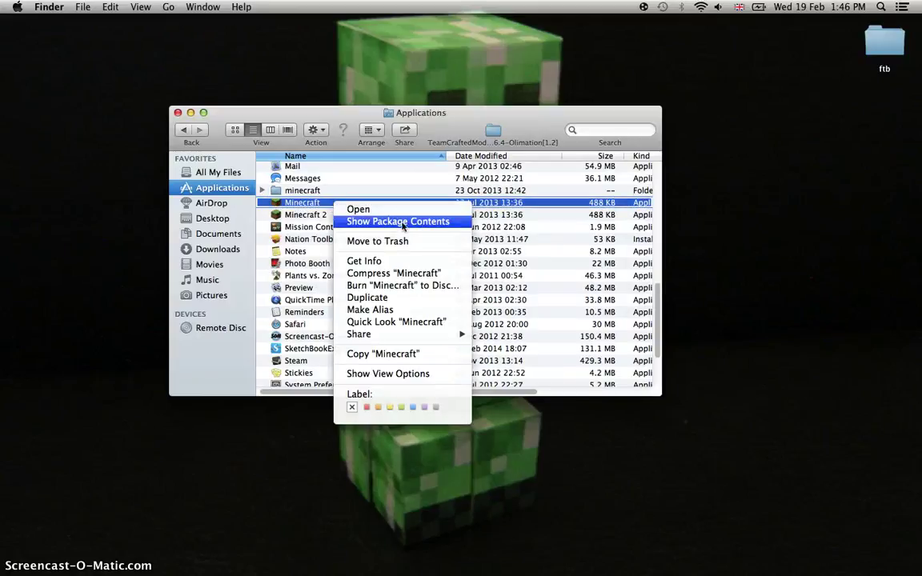
pyautogui.click(530, 245)
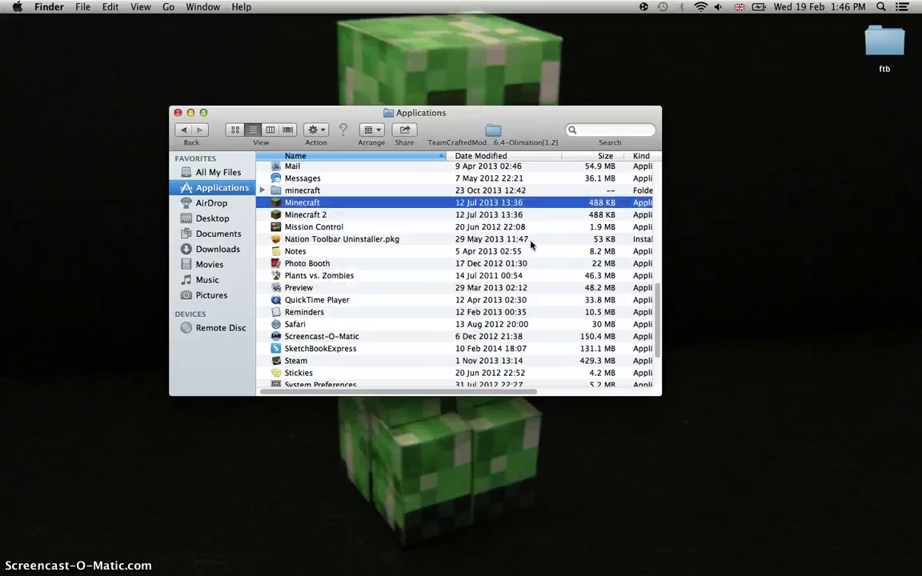
# Open Minecraft's Contents folder and open Info.plist with TextEdit via Open With > Other
pyautogui.doubleClick(309, 169)
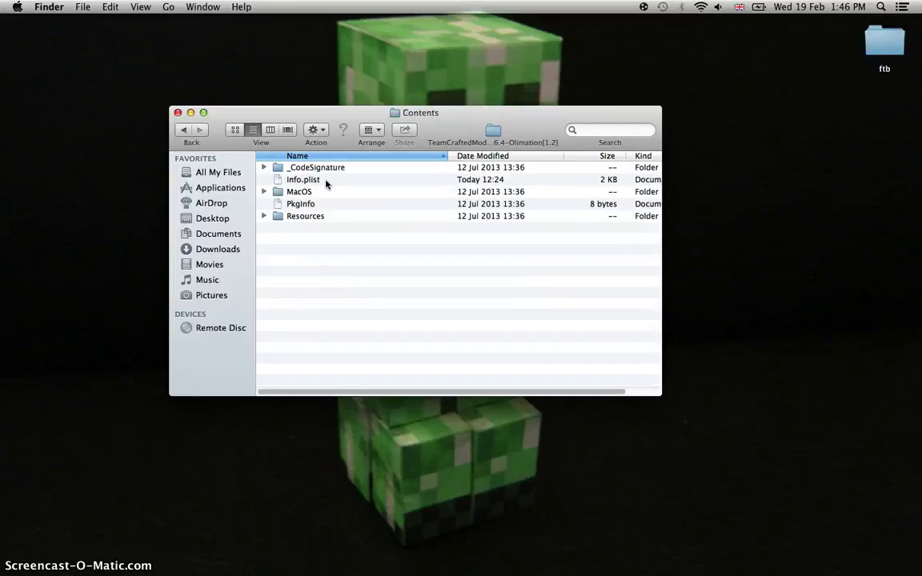
pyautogui.rightClick(335, 181)
pyautogui.moveTo(436, 198)
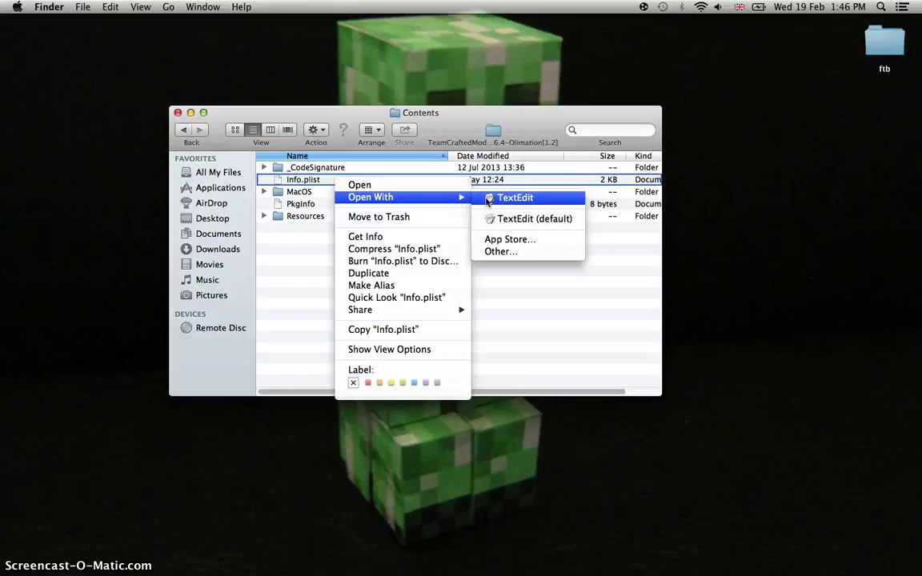
pyautogui.click(525, 252)
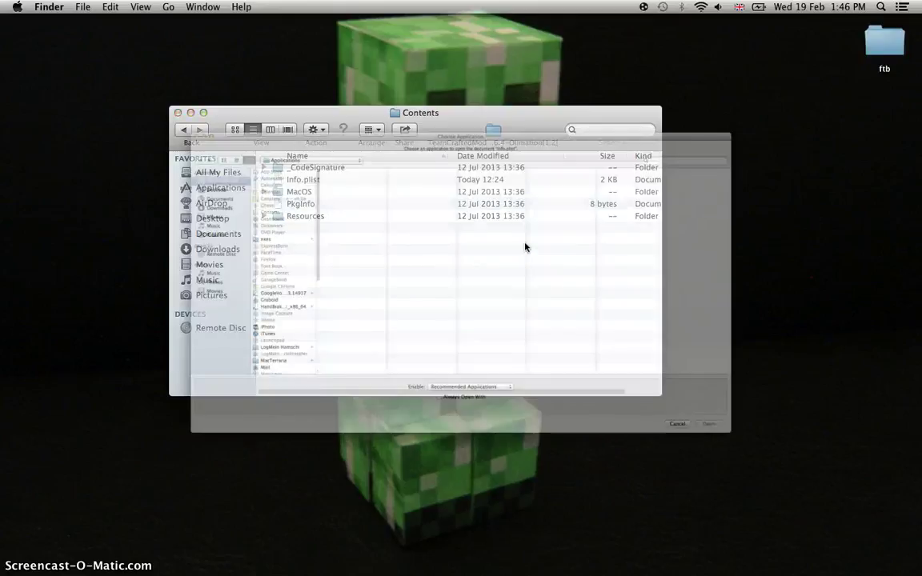
pyautogui.moveTo(217, 228); pyautogui.dragTo(217, 377)
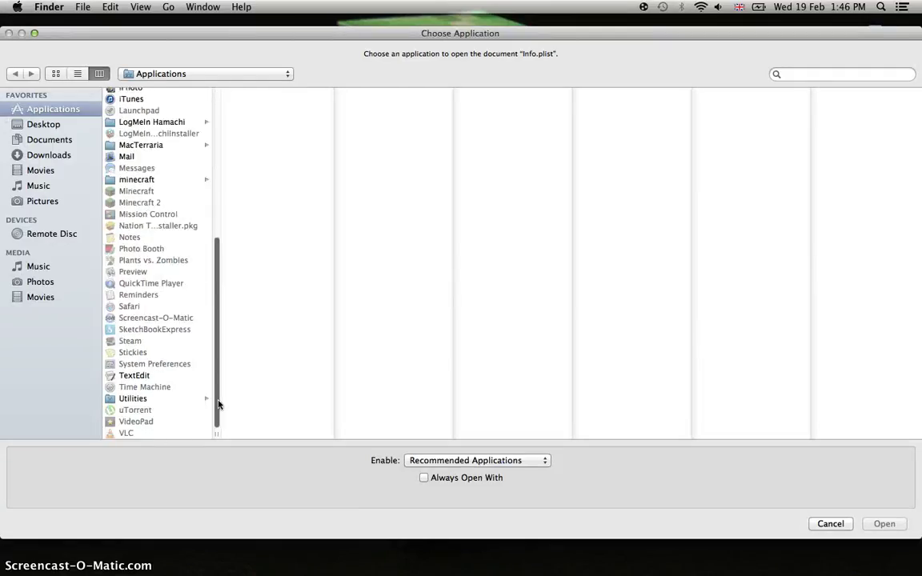
pyautogui.click(154, 375)
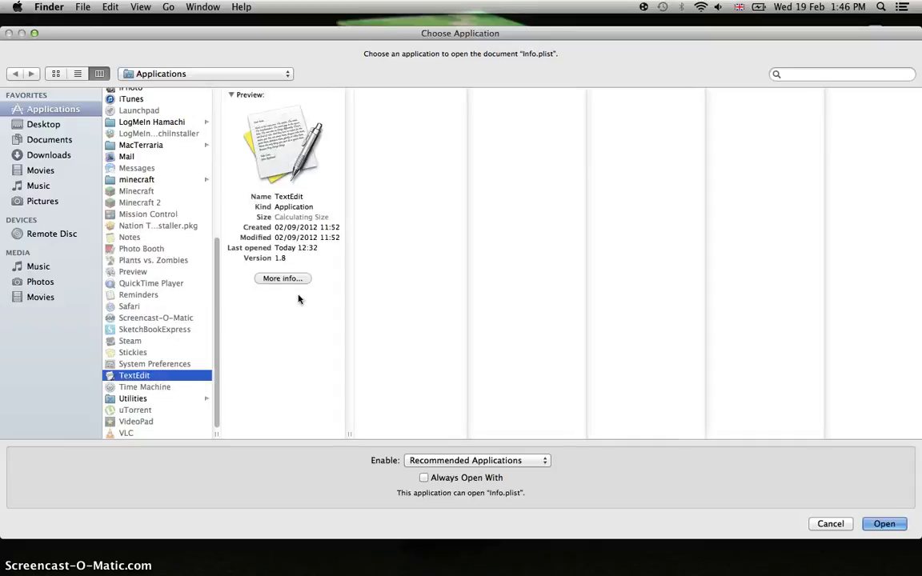
pyautogui.click(885, 523)
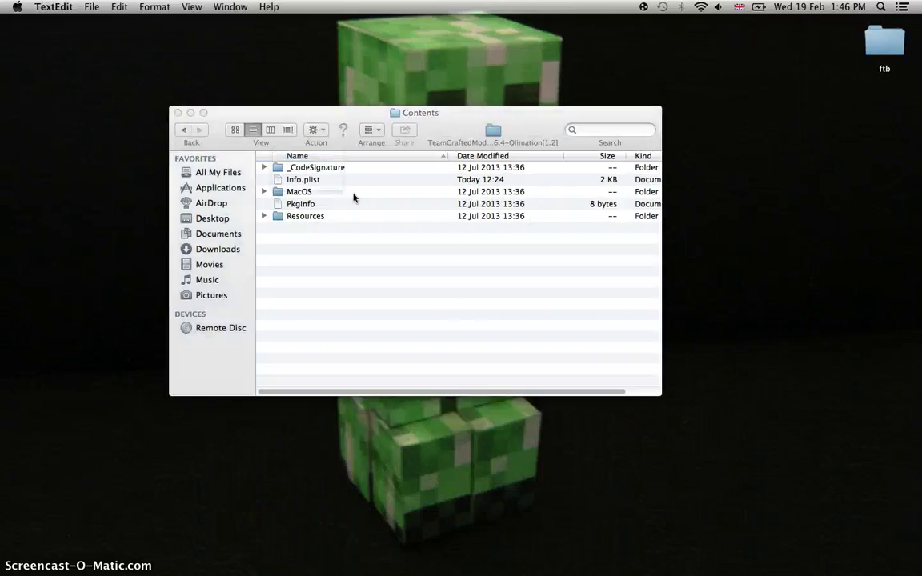
# Make the Info.plist window taller and wider so the VMOptions string fits on one line
pyautogui.scroll(-1, 266, 128)
pyautogui.scroll(1, 147, 96)
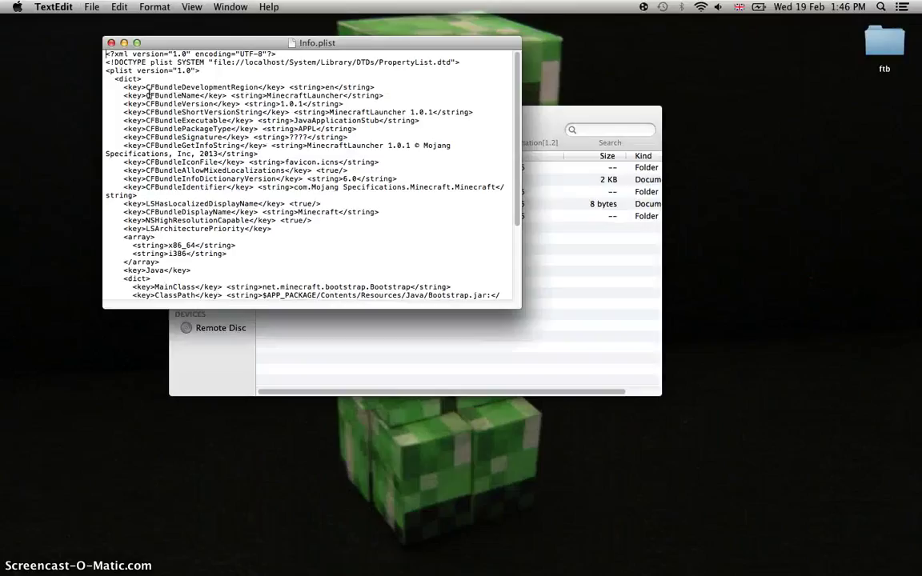
pyautogui.moveTo(463, 311); pyautogui.dragTo(465, 446)
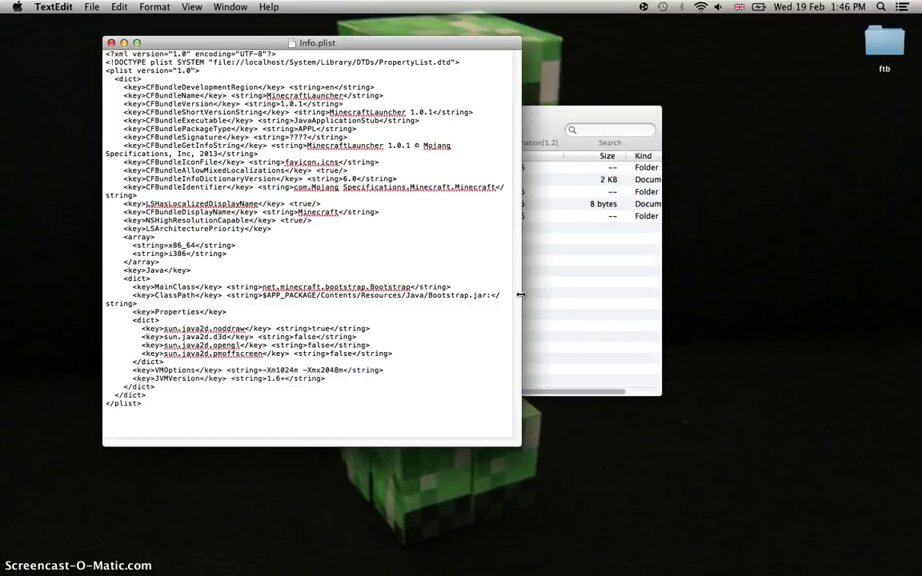
pyautogui.moveTo(521, 298); pyautogui.dragTo(641, 295)
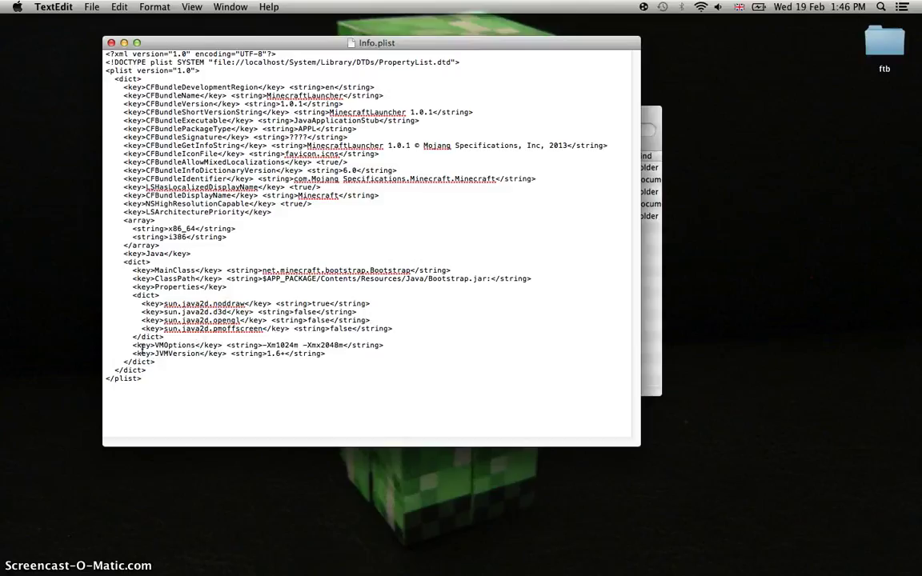
pyautogui.moveTo(226, 345); pyautogui.dragTo(389, 345)
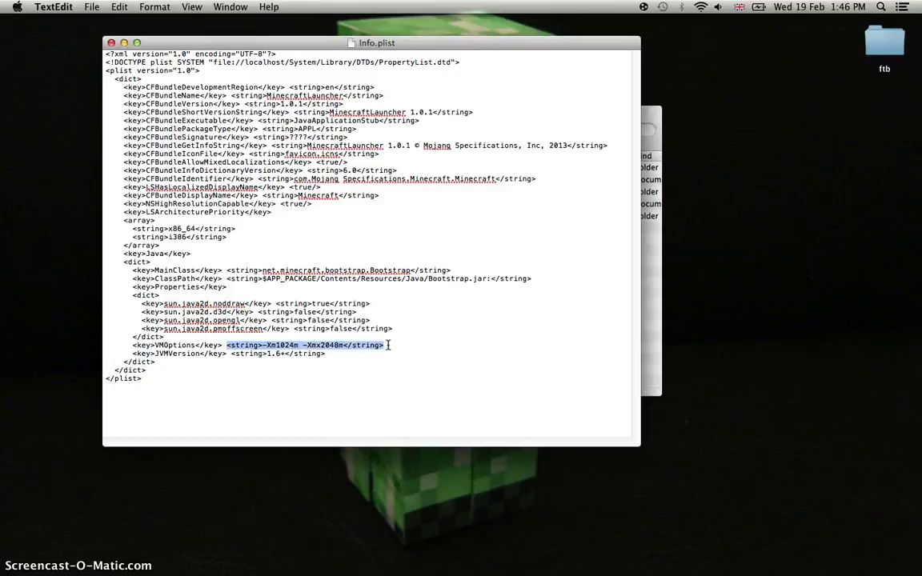
pyautogui.click(335, 358)
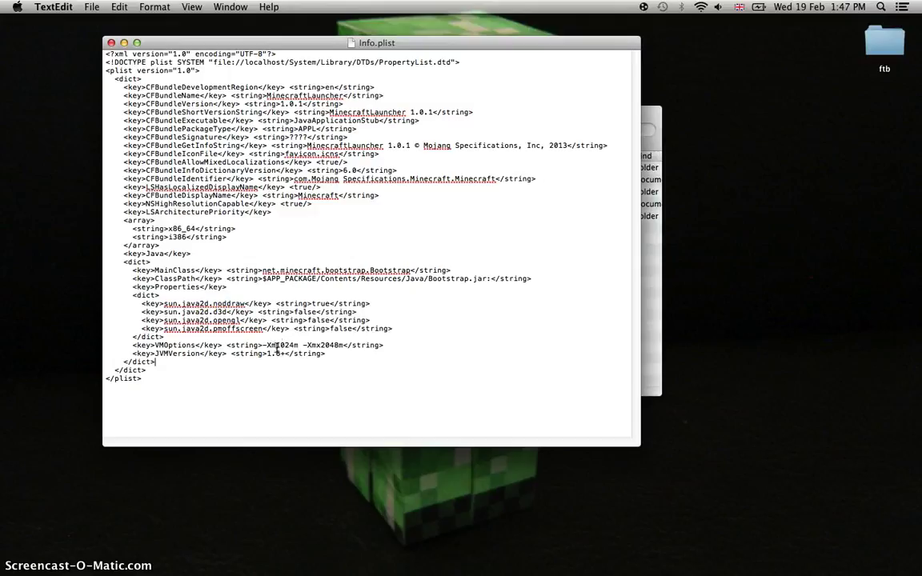
# Fix the VMOptions value from -Xm1024m to -Xms1024m, keeping -Xmx2048m
pyautogui.moveTo(277, 346); pyautogui.dragTo(285, 347)
pyautogui.click(277, 346)
pyautogui.moveTo(295, 346); pyautogui.dragTo(277, 347)
pyautogui.write('2')
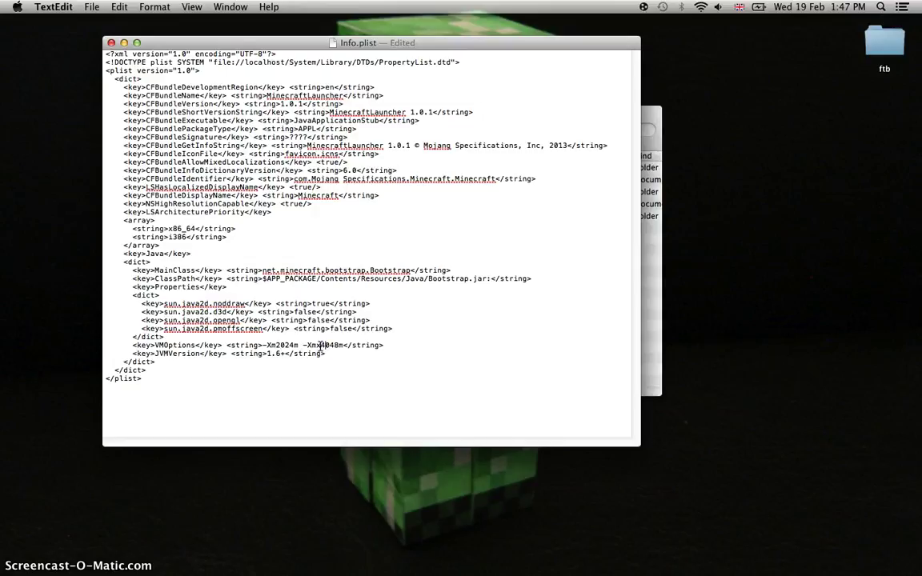
pyautogui.press('super+z')
pyautogui.write('s1')
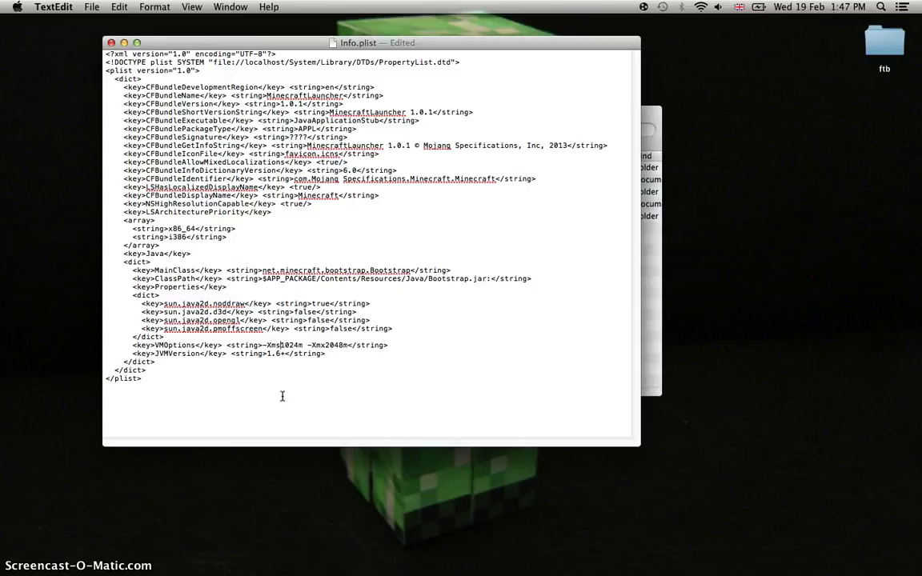
# Save Info.plist via File > Save, then close TextEdit's window and the Contents folder
pyautogui.click(90, 8)
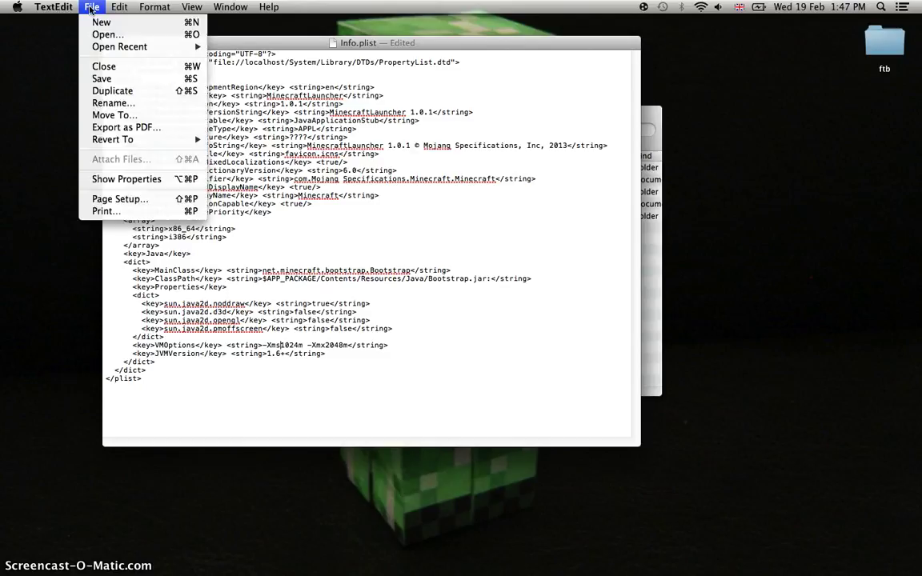
pyautogui.click(120, 77)
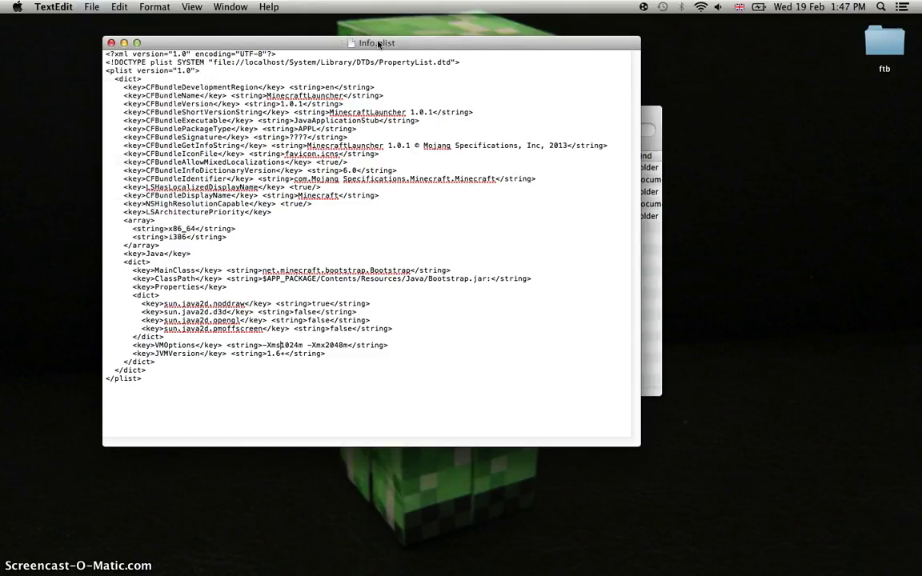
pyautogui.click(111, 43)
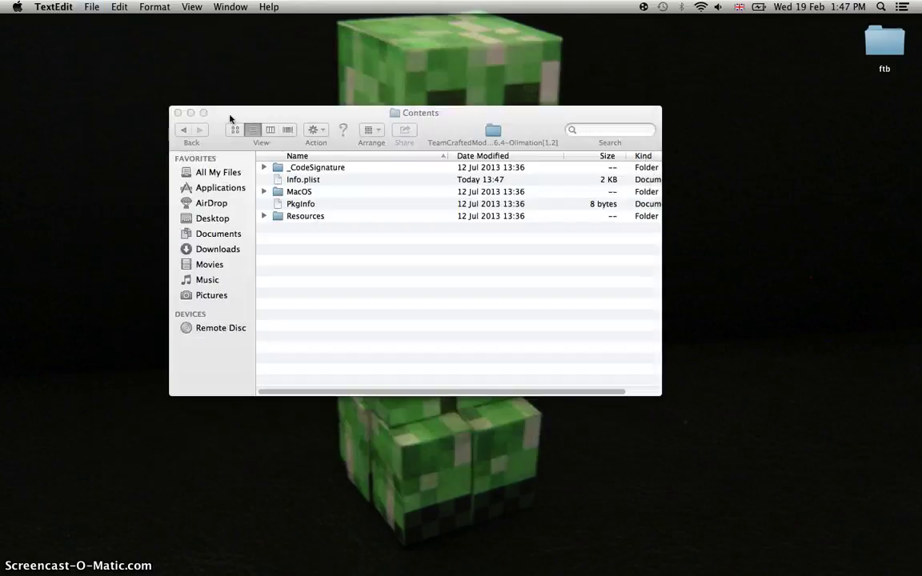
pyautogui.click(178, 113)
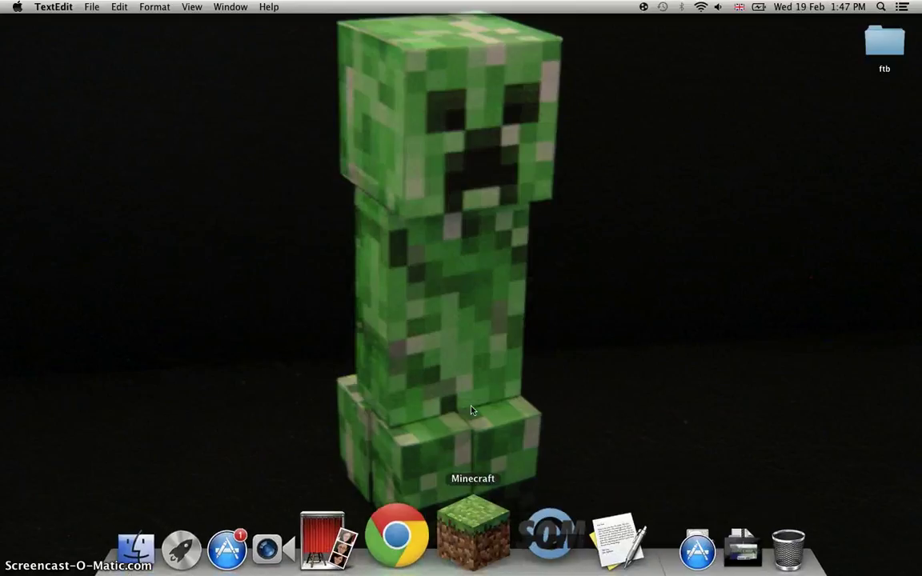
# Launch Minecraft from the Dock and start the game in offline mode
pyautogui.click(474, 524)
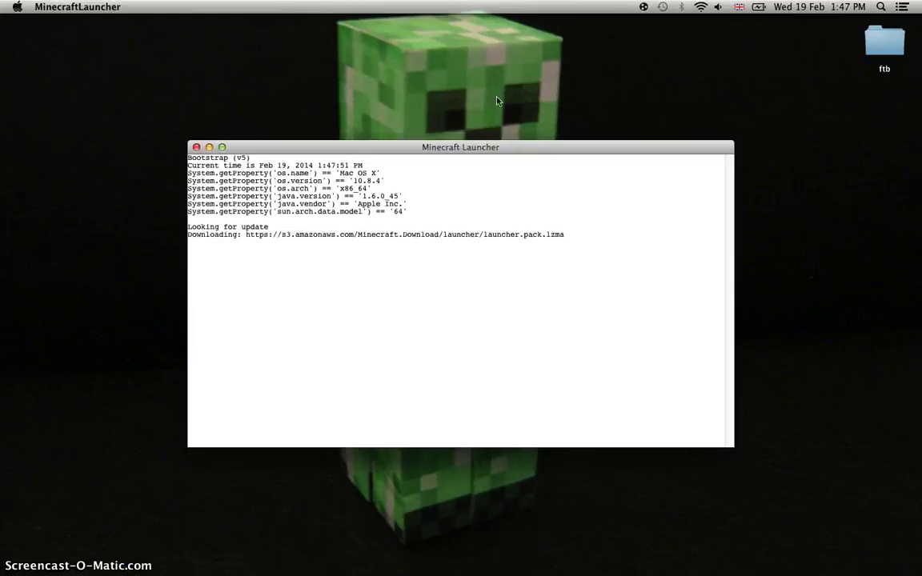
pyautogui.moveTo(452, 152); pyautogui.dragTo(473, 128)
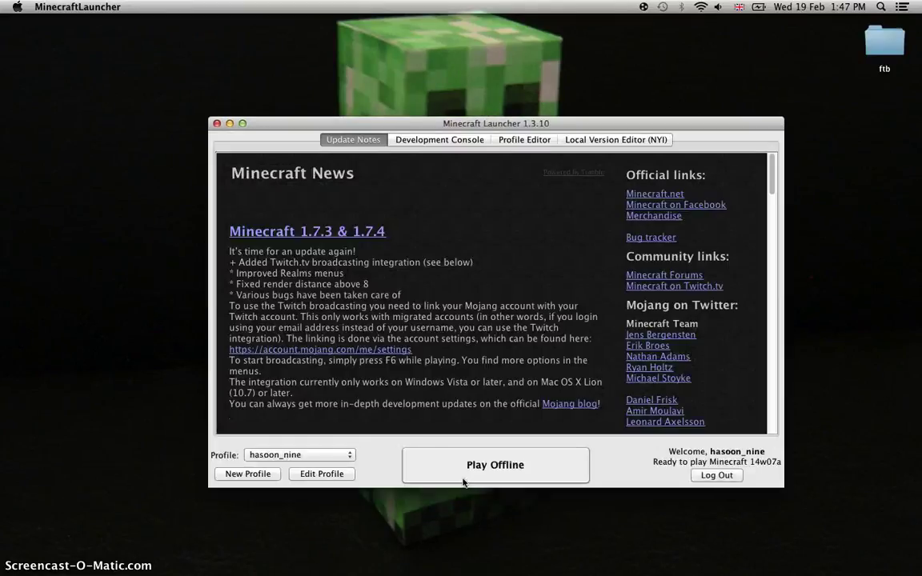
pyautogui.click(494, 466)
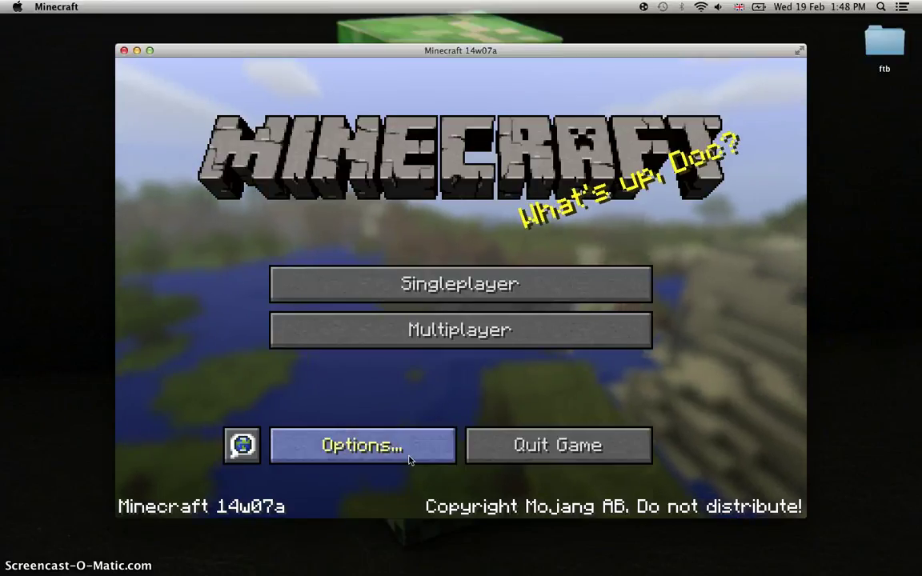
# Turn Fullscreen ON in Options > Video Settings and return to the title menu
pyautogui.click(405, 450)
pyautogui.click(356, 341)
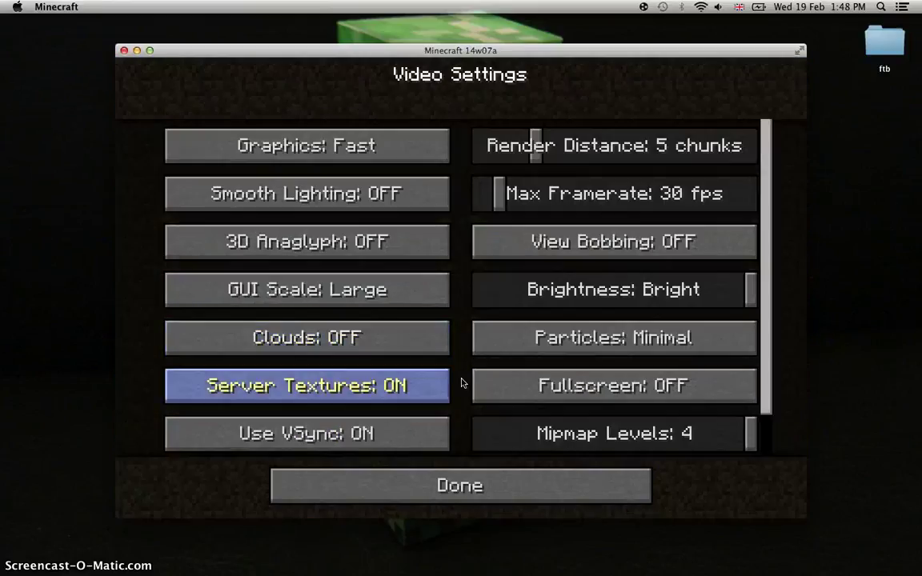
pyautogui.click(542, 386)
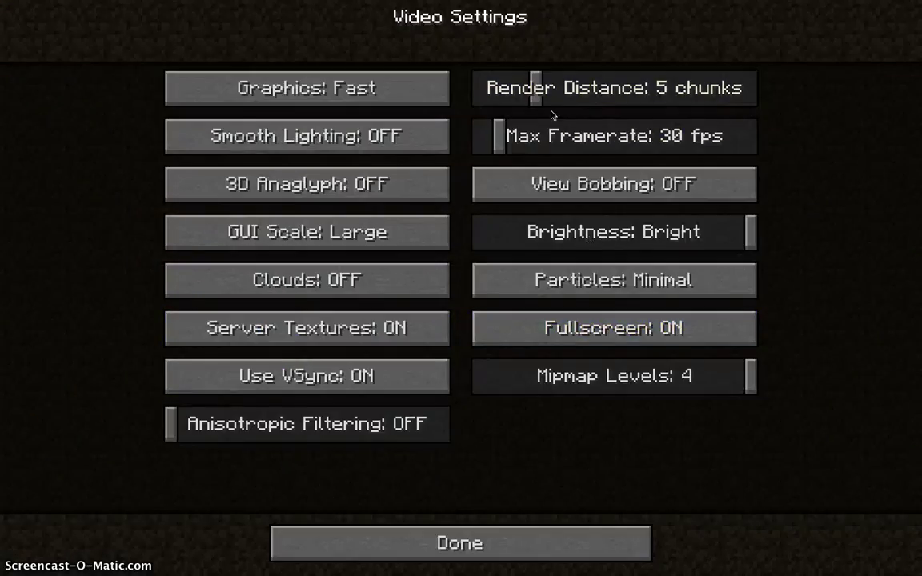
pyautogui.click(523, 554)
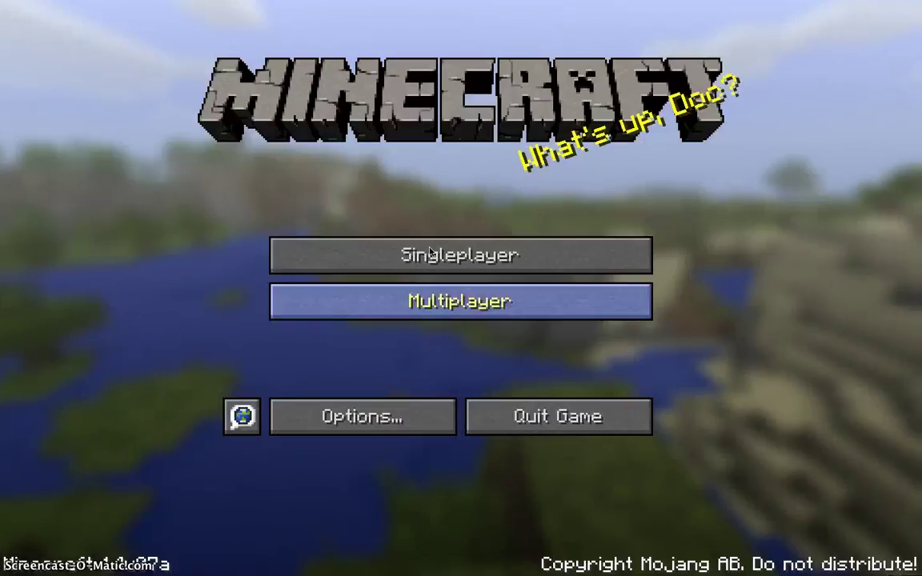
# Load the singleplayer world, try the bed, then walk past the cows and sugar cane pond onto the grass field
pyautogui.click(430, 254)
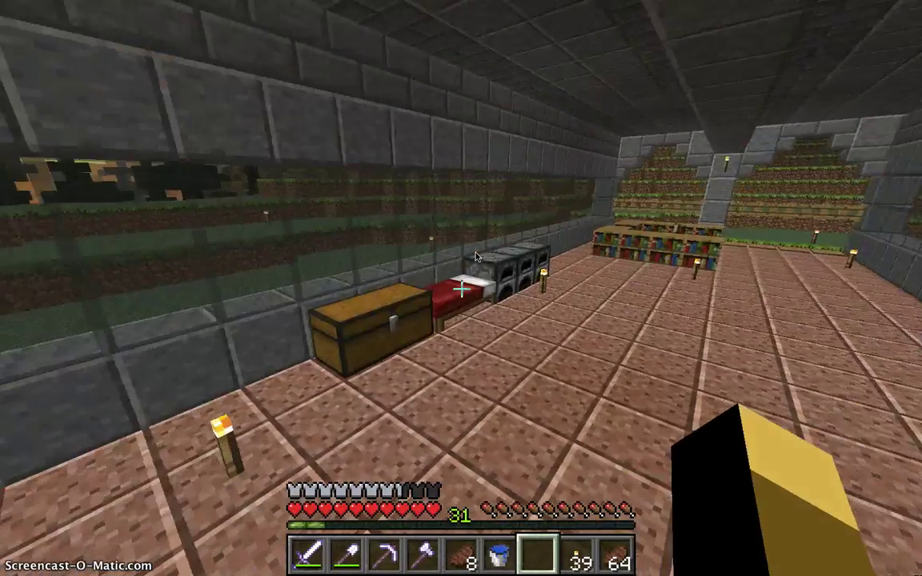
pyautogui.rightClick(475, 256)
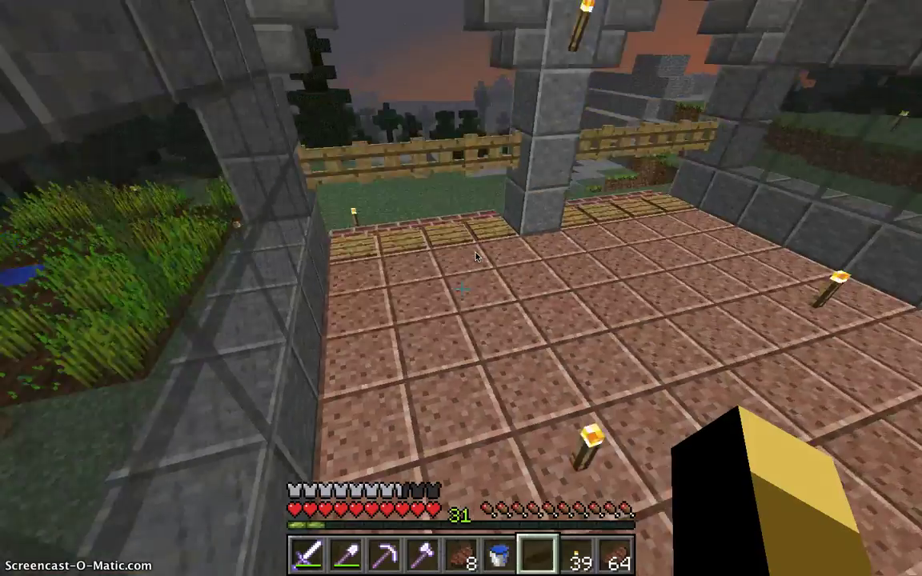
pyautogui.press('w')
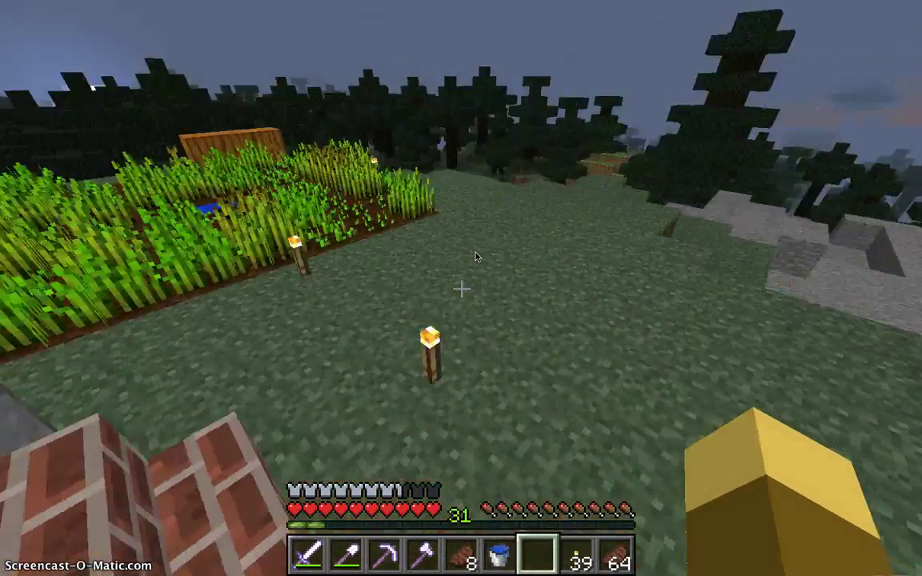
pyautogui.press('w')
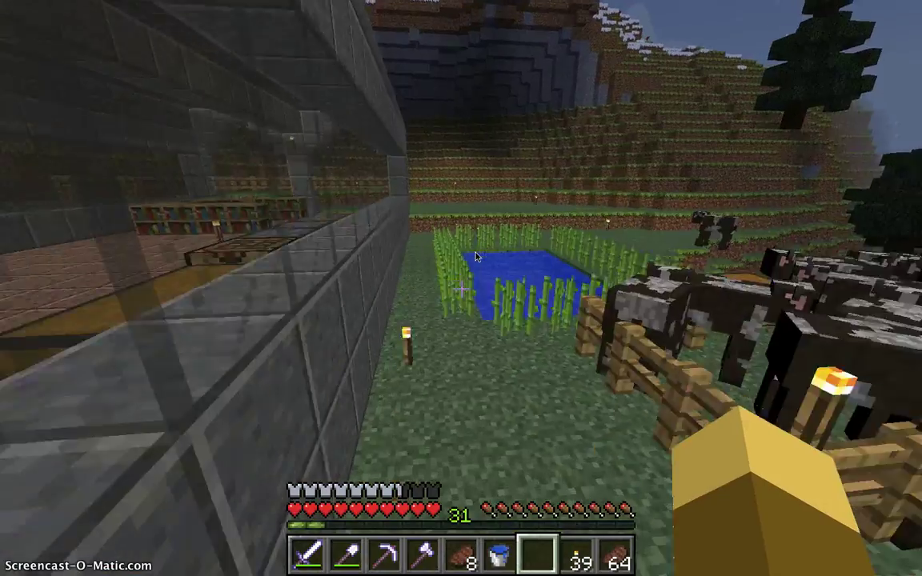
pyautogui.press('w')
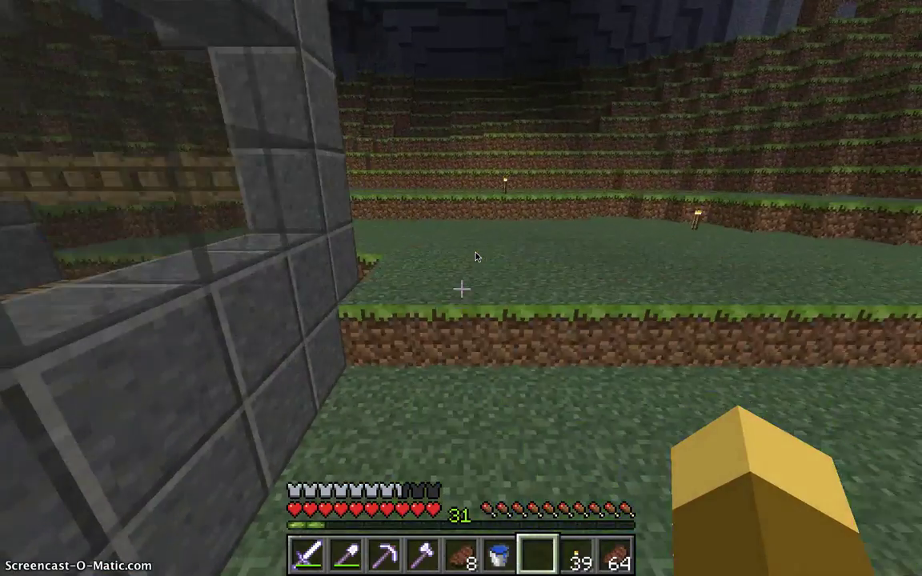
pyautogui.press('w')
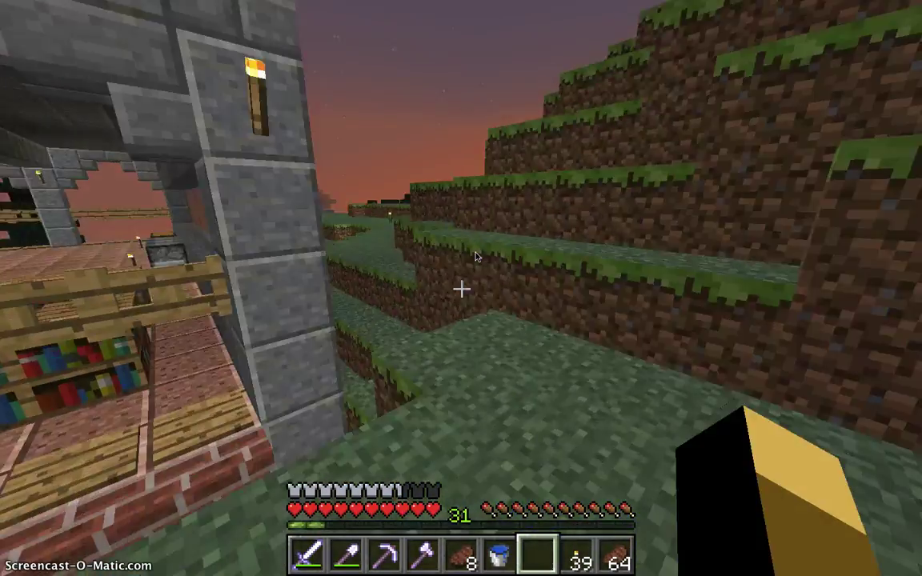
pyautogui.press('w')
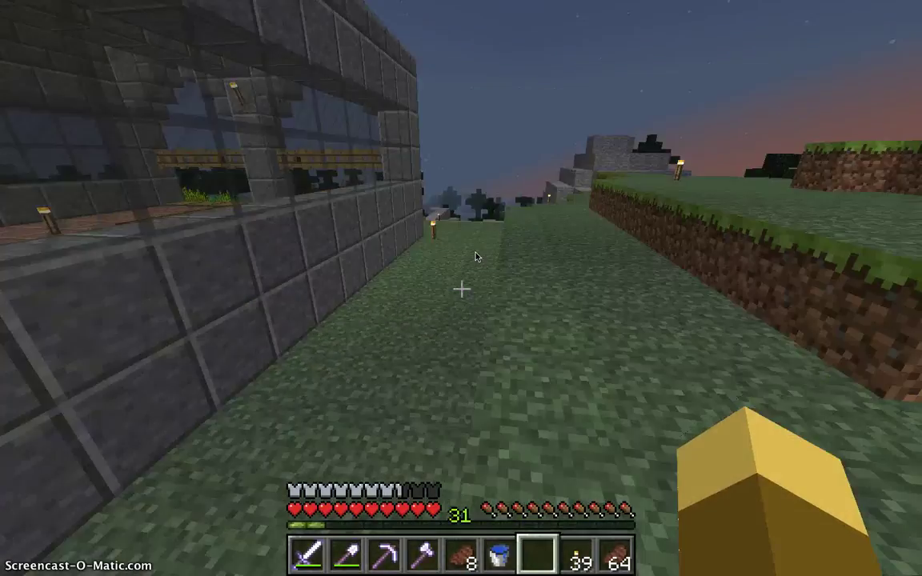
# Pause with Esc and choose Save and Quit to Title
pyautogui.press('Escape')
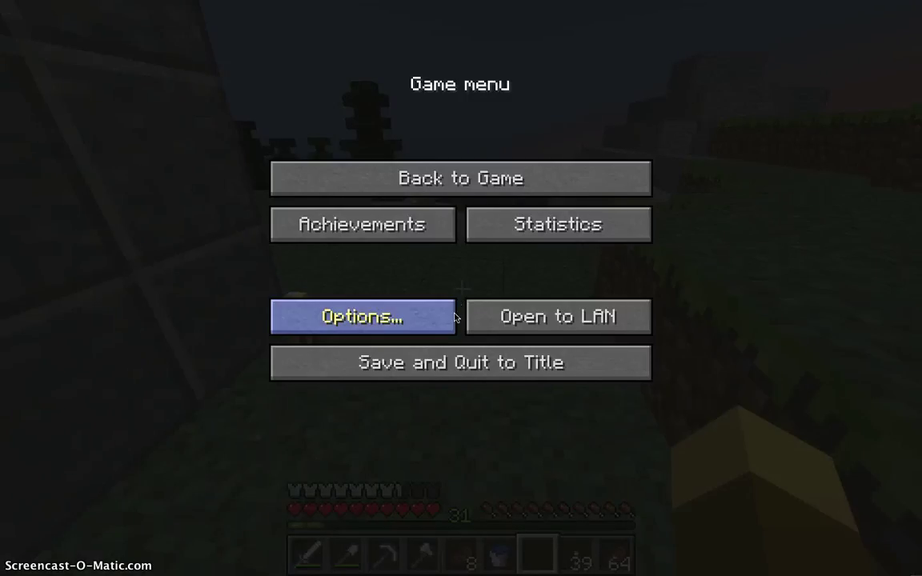
pyautogui.click(461, 374)
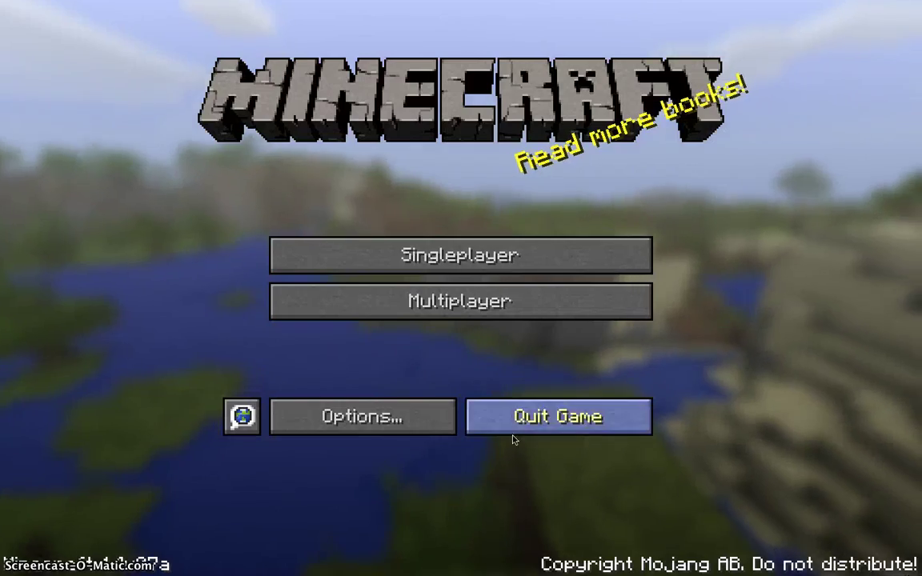